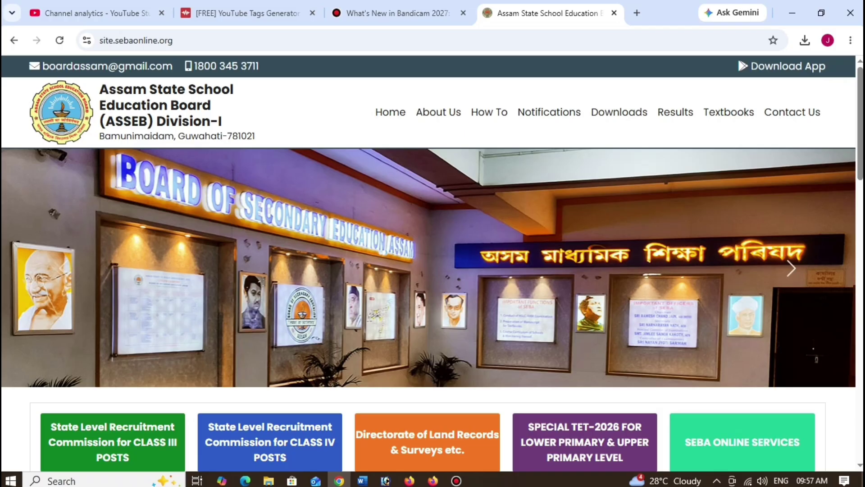
# Open the SEBA Online Services portal from the Assam State School Education Board home page.
pyautogui.scroll(-3, 433, 263)
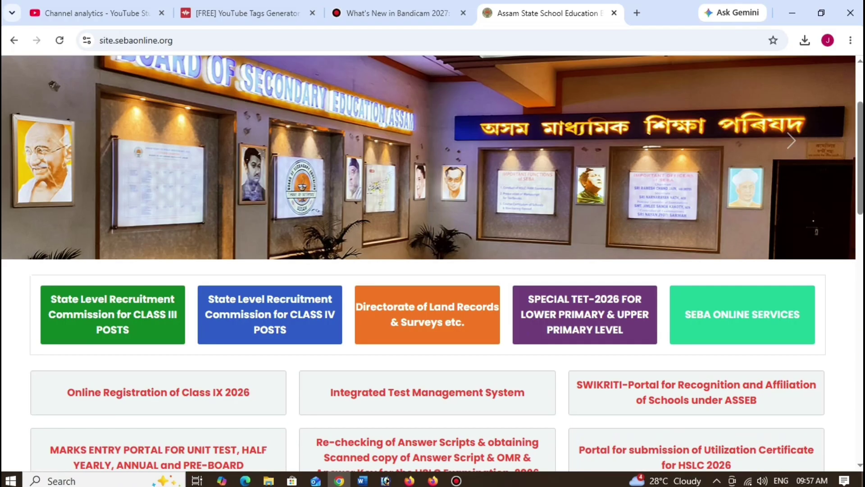
pyautogui.scroll(2, 432, 263)
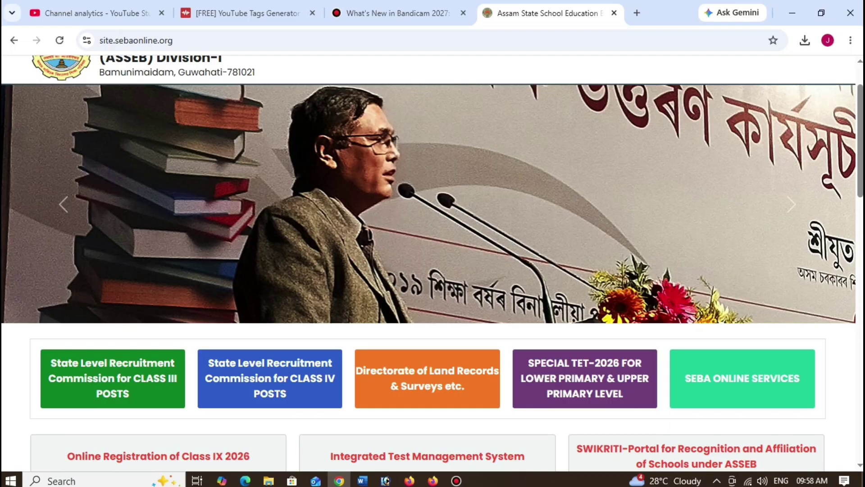
pyautogui.scroll(-1, 432, 262)
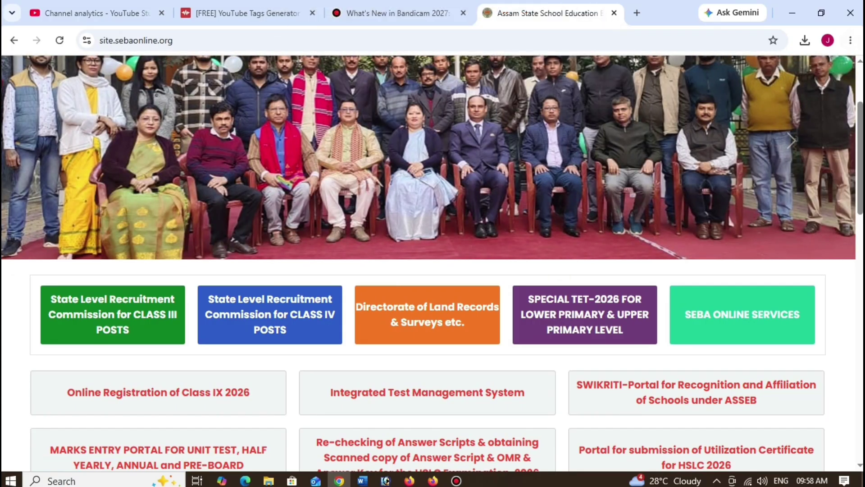
pyautogui.scroll(3, 433, 225)
pyautogui.scroll(-1, 433, 225)
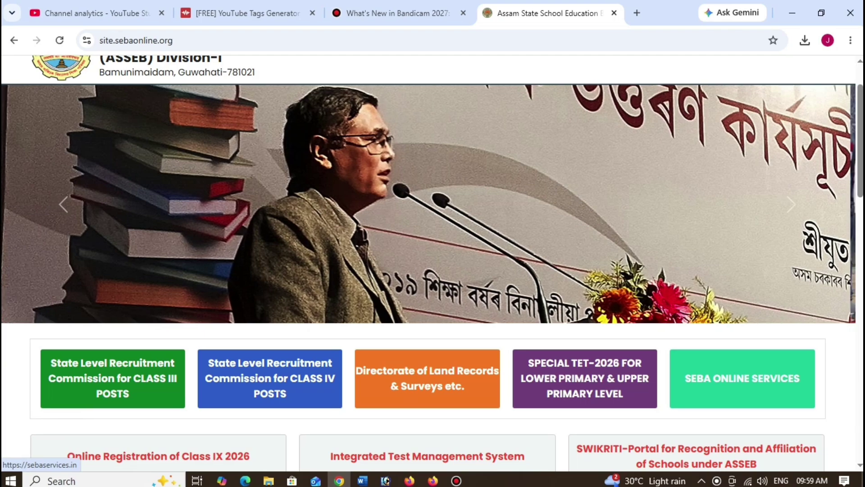
pyautogui.click(518, 215)
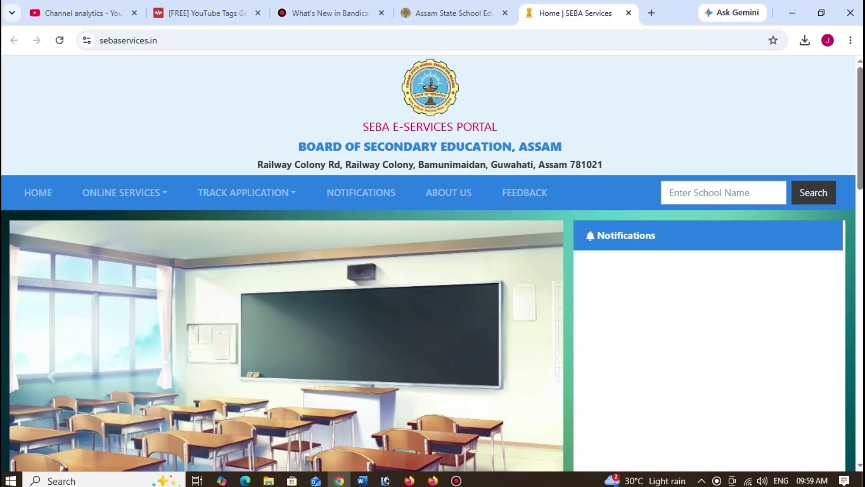
# Open the Duplicate Certificate service from the portal's list of services.
pyautogui.scroll(-5, 432, 270)
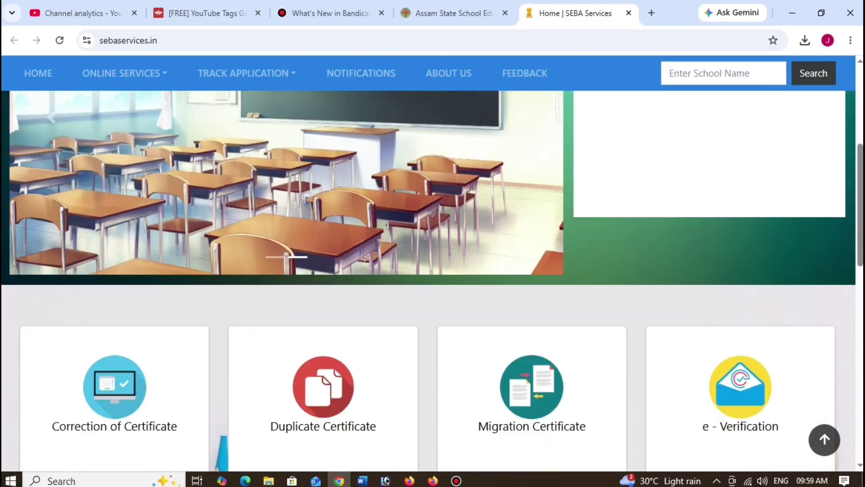
pyautogui.scroll(-4, 433, 271)
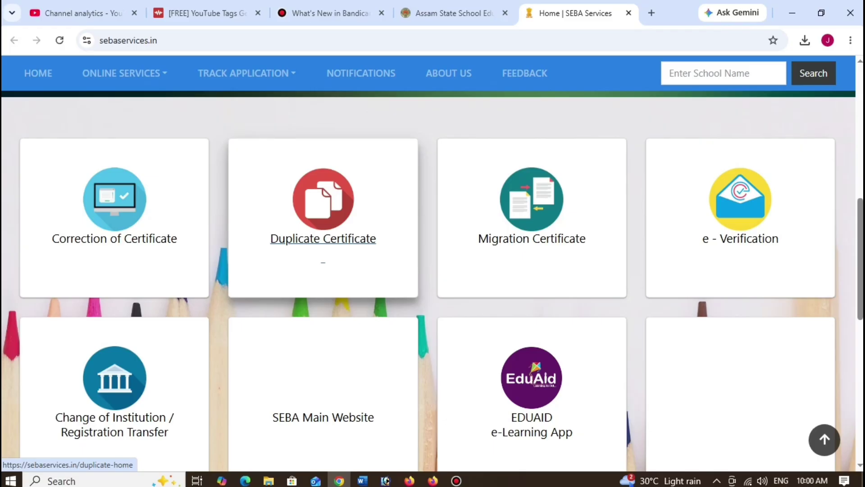
pyautogui.click(323, 238)
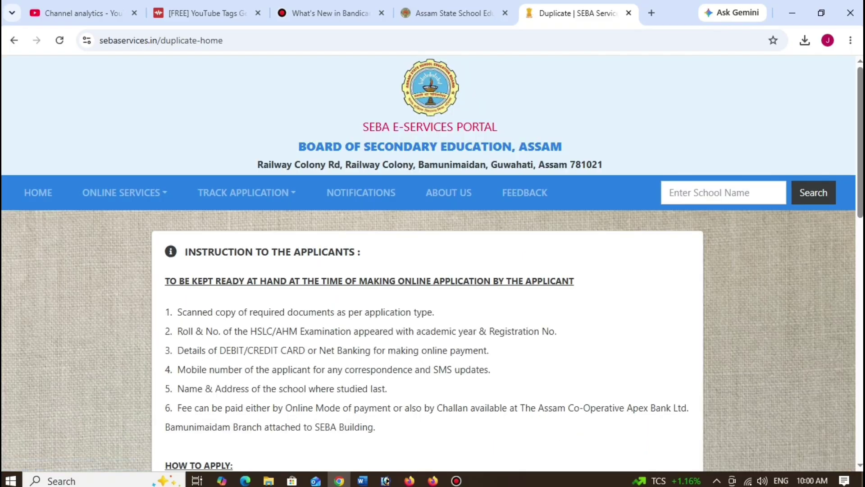
# Review the applicant instructions for duplicate documents and open the online application form for a duplicate.
pyautogui.scroll(-10, 428, 271)
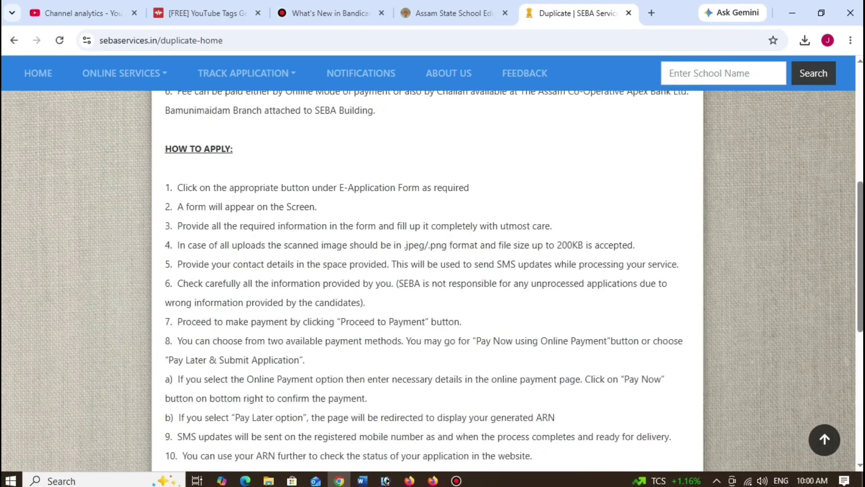
pyautogui.scroll(-2, 428, 270)
pyautogui.scroll(3, 428, 270)
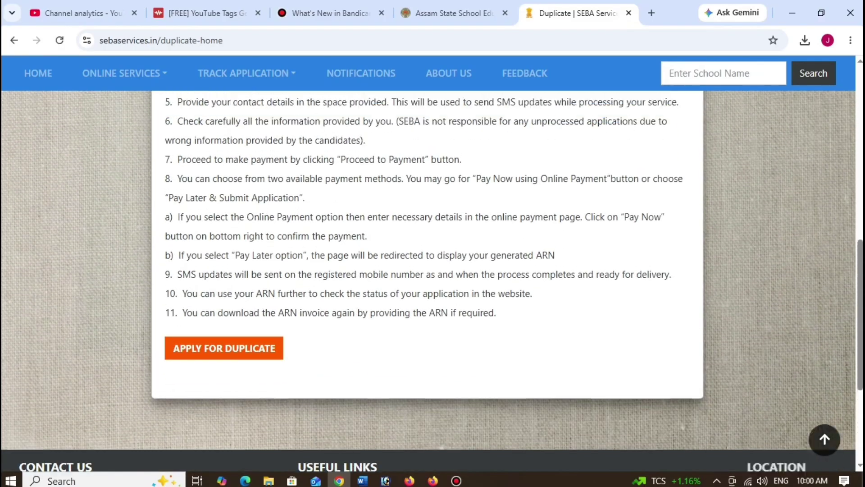
pyautogui.scroll(1, 428, 270)
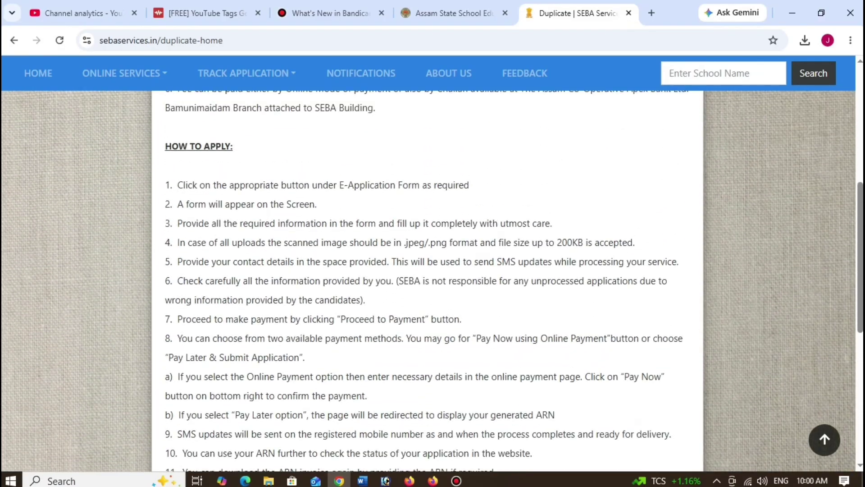
pyautogui.scroll(4, 428, 280)
pyautogui.scroll(-1, 428, 280)
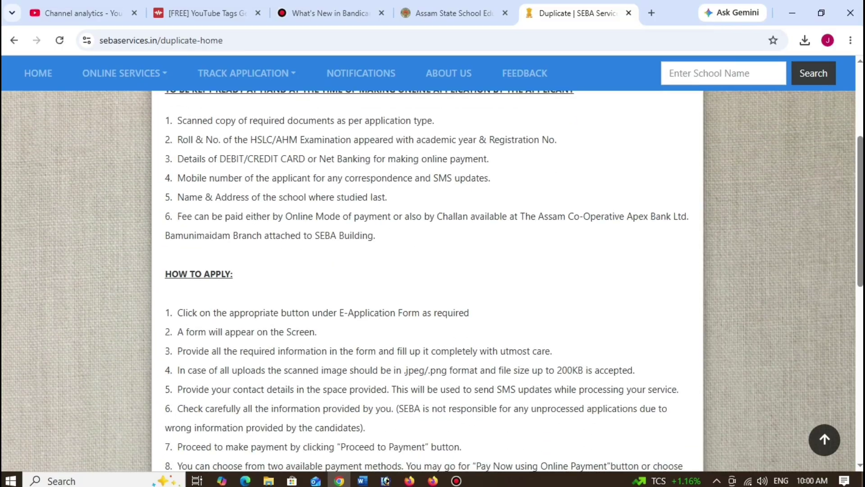
pyautogui.scroll(-4, 428, 270)
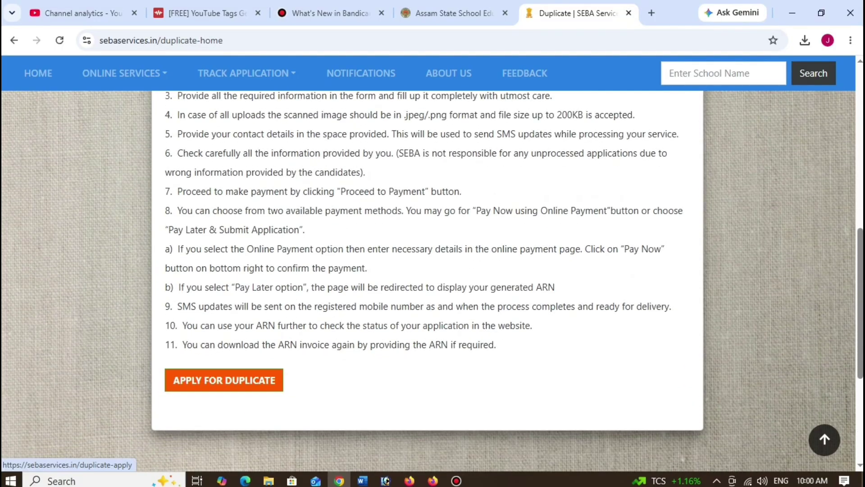
pyautogui.click(224, 380)
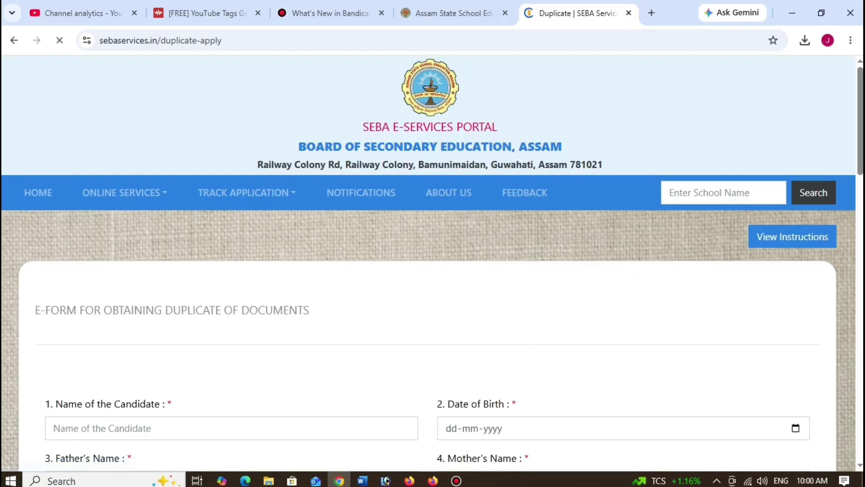
# Look through the duplicate-document form, from the candidate details to the document fees and delivery options.
pyautogui.scroll(-1, 428, 270)
pyautogui.scroll(-10, 428, 279)
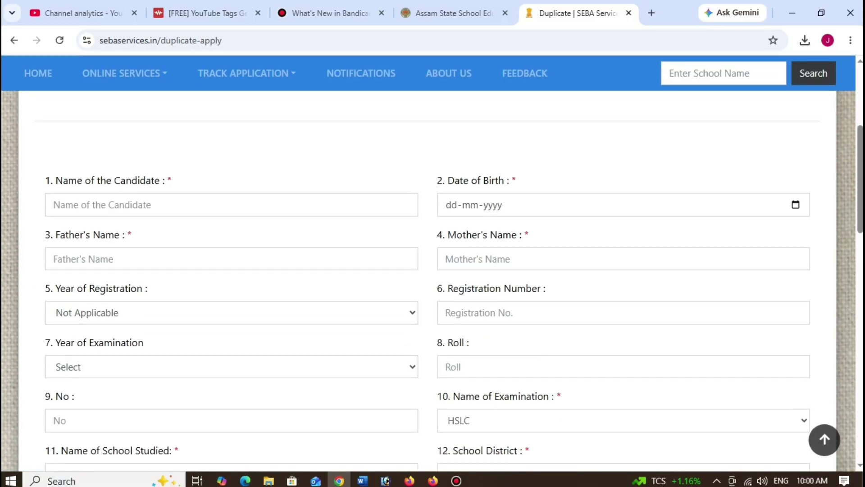
pyautogui.scroll(-5, 428, 279)
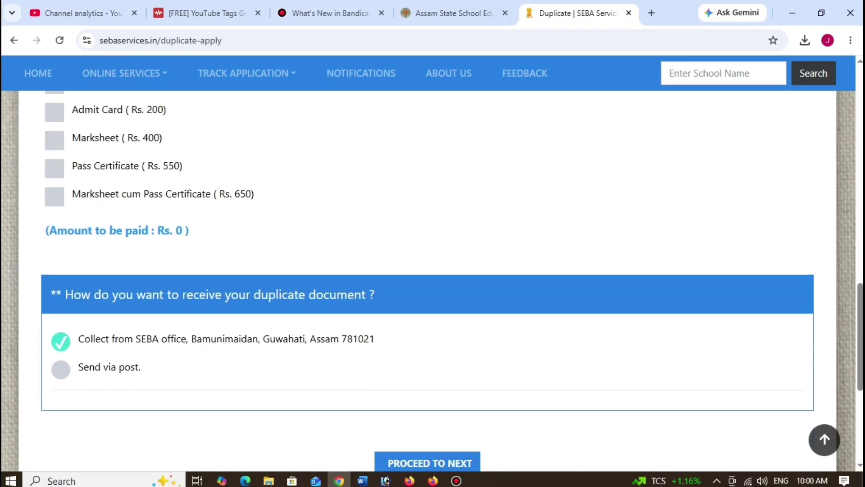
pyautogui.scroll(10, 428, 279)
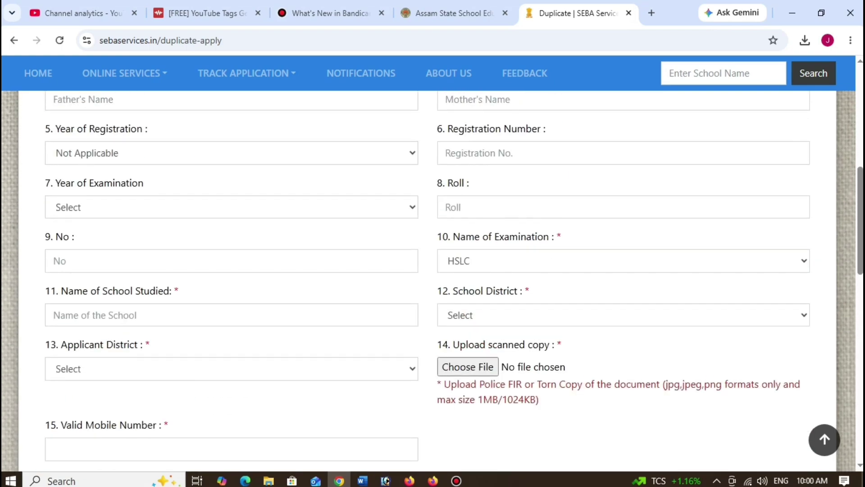
pyautogui.scroll(4, 428, 279)
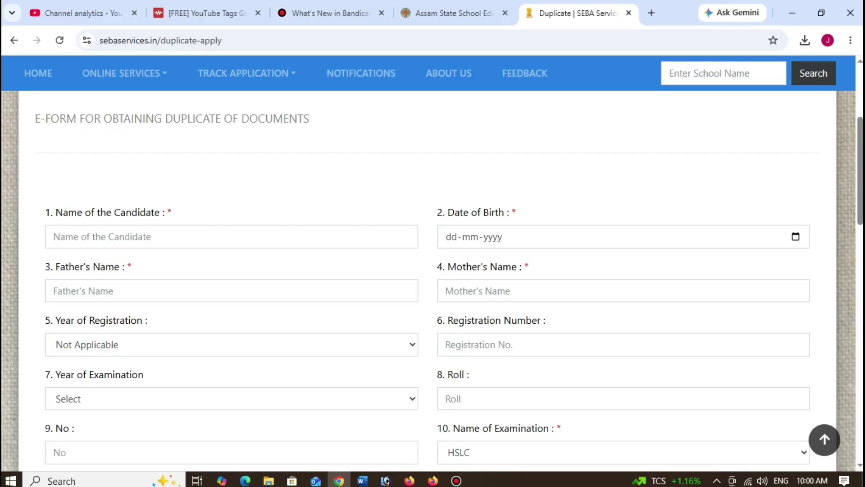
pyautogui.scroll(-3, 432, 282)
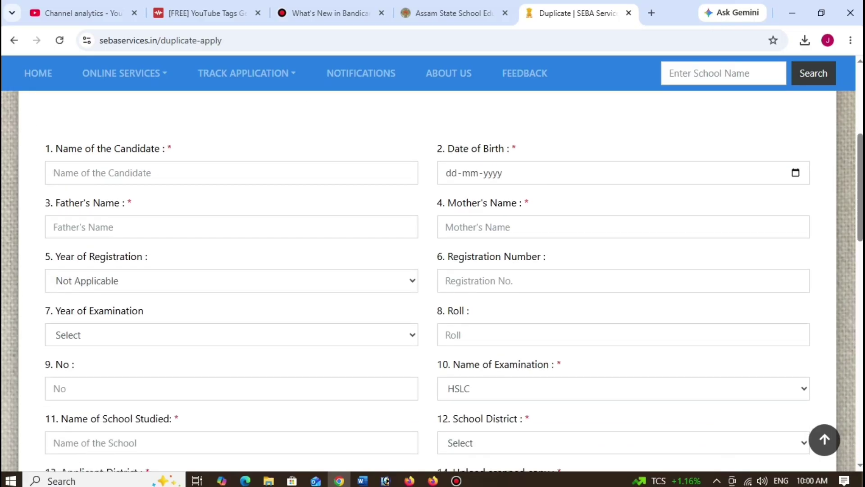
pyautogui.scroll(2, 432, 282)
pyautogui.click(451, 172)
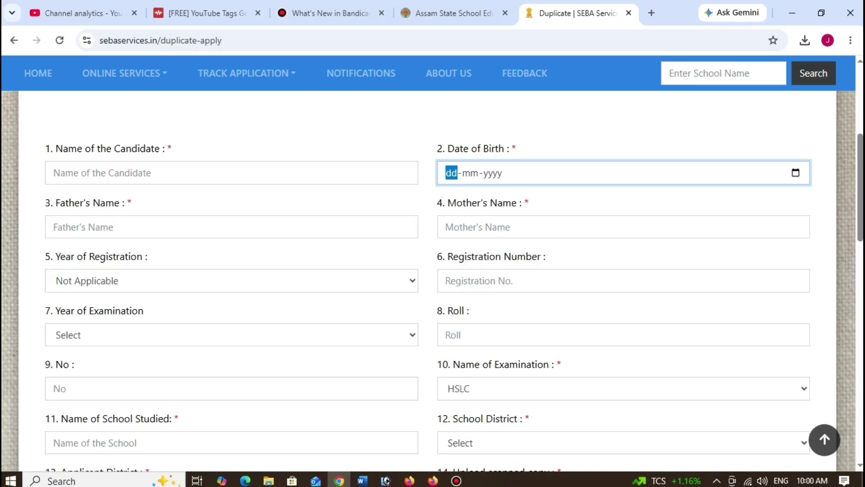
pyautogui.moveTo(132, 203); pyautogui.dragTo(60, 203)
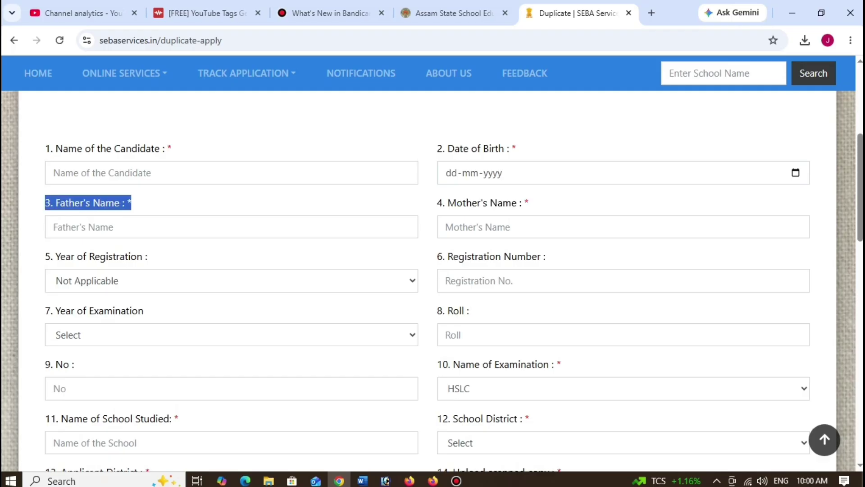
# Set the Year of Registration to 2025.
pyautogui.scroll(-1, 432, 280)
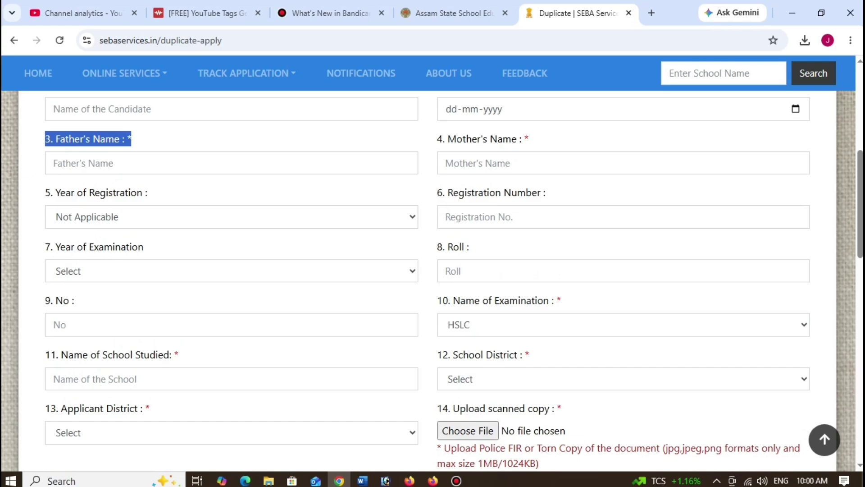
pyautogui.scroll(-1, 432, 279)
pyautogui.click(232, 153)
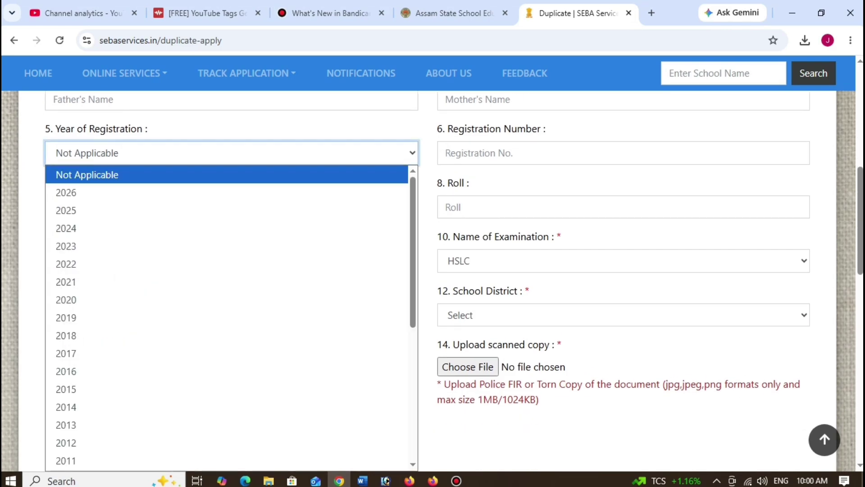
pyautogui.click(231, 153)
pyautogui.click(231, 153)
pyautogui.scroll(-6, 227, 315)
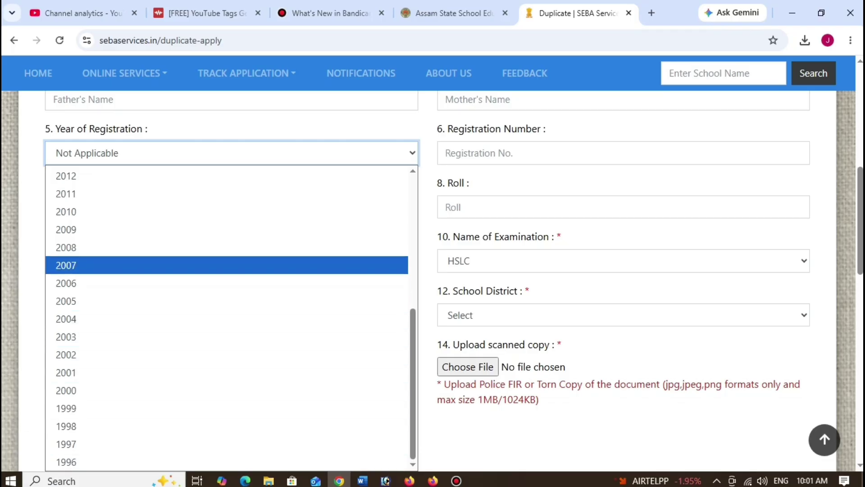
pyautogui.scroll(5, 226, 212)
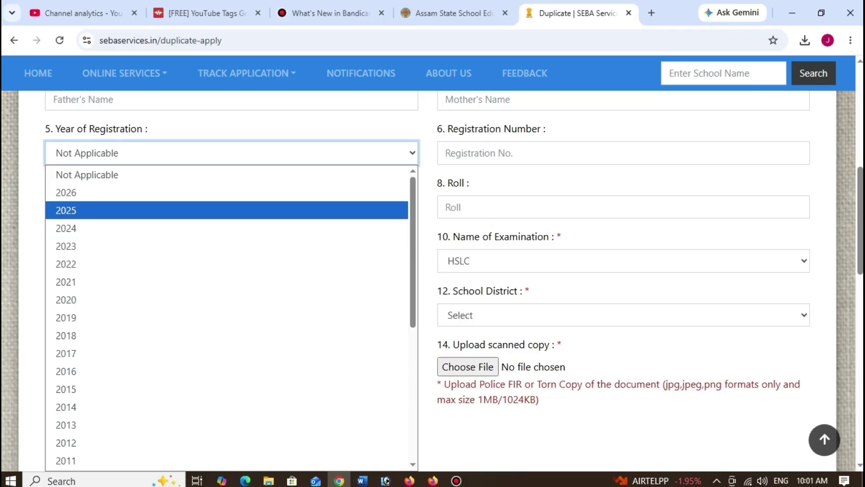
pyautogui.press('Return')
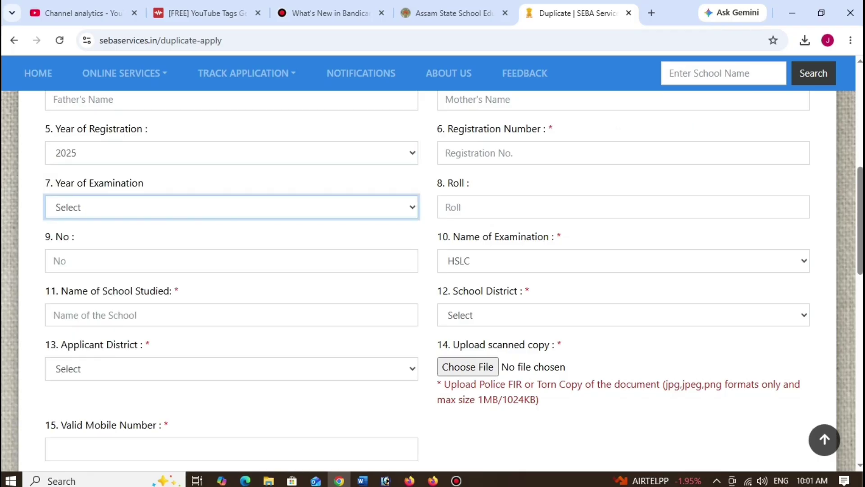
# Examine the Registration Number field label and the choices offered for the Name of Examination.
pyautogui.doubleClick(522, 129)
pyautogui.click(521, 128)
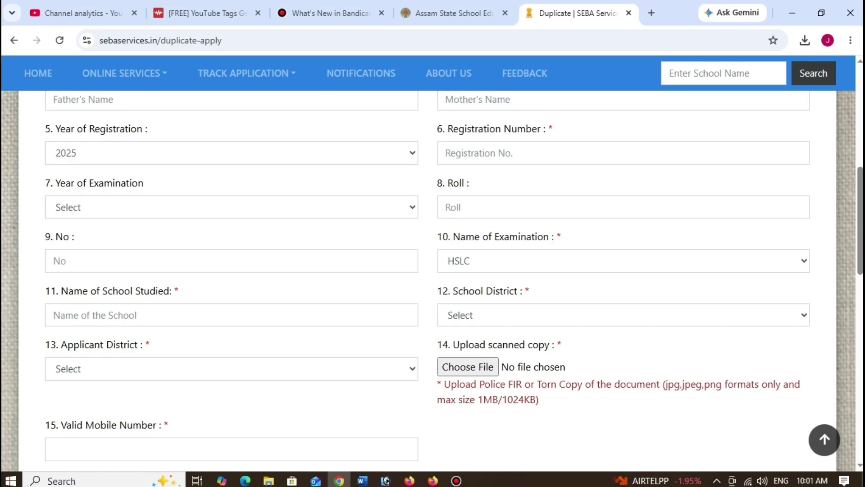
pyautogui.click(623, 261)
pyautogui.click(623, 261)
pyautogui.click(624, 261)
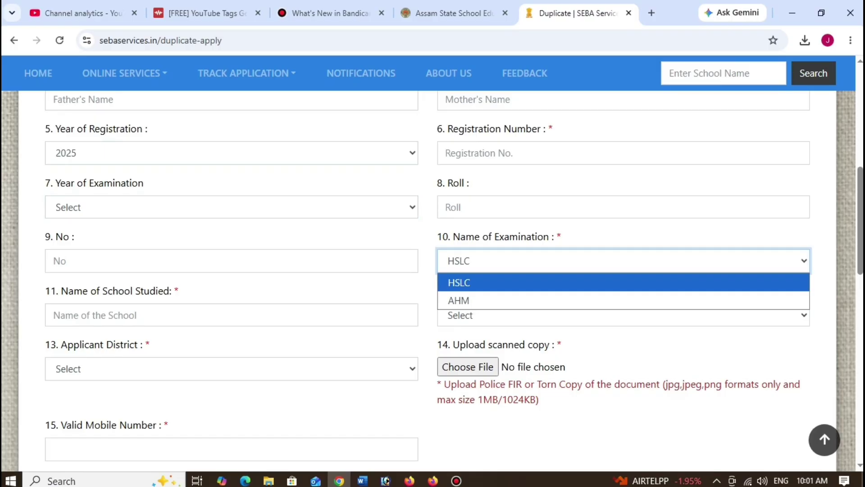
pyautogui.doubleClick(442, 236)
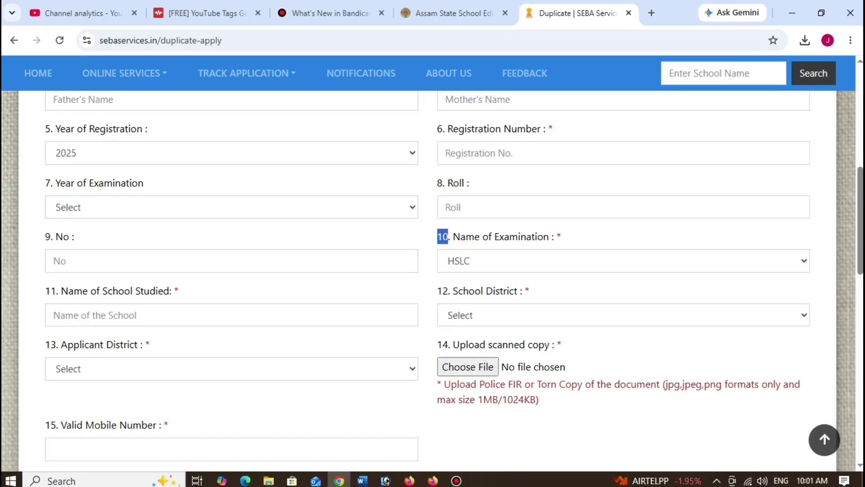
pyautogui.click(443, 237)
# Set the Year of Examination to 2025.
pyautogui.click(231, 207)
pyautogui.click(231, 208)
pyautogui.click(231, 208)
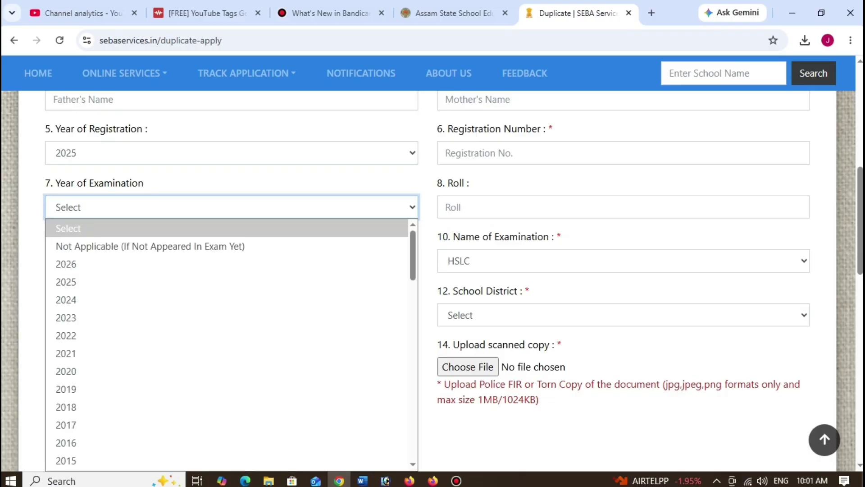
pyautogui.click(77, 279)
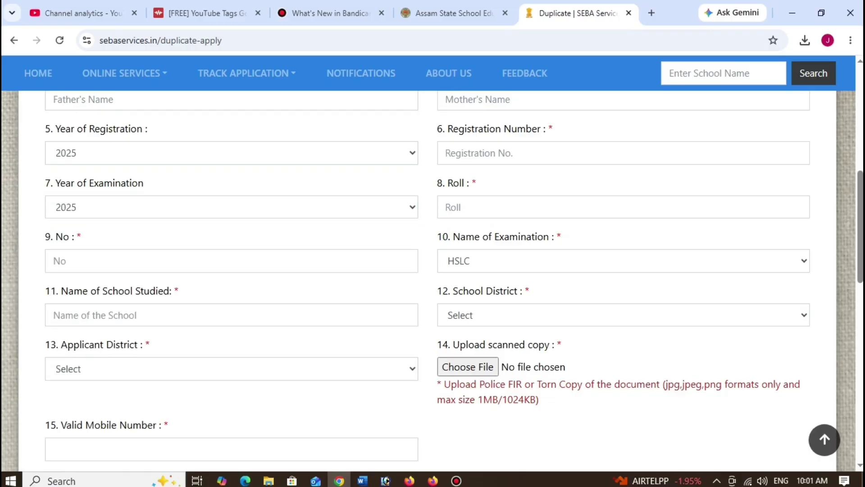
# Enter "B" as the Name of School Studied.
pyautogui.scroll(-2, 432, 280)
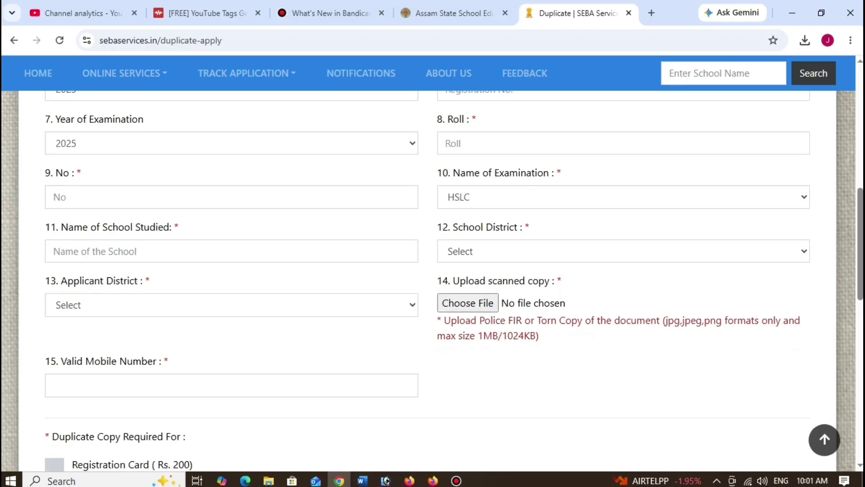
pyautogui.click(135, 251)
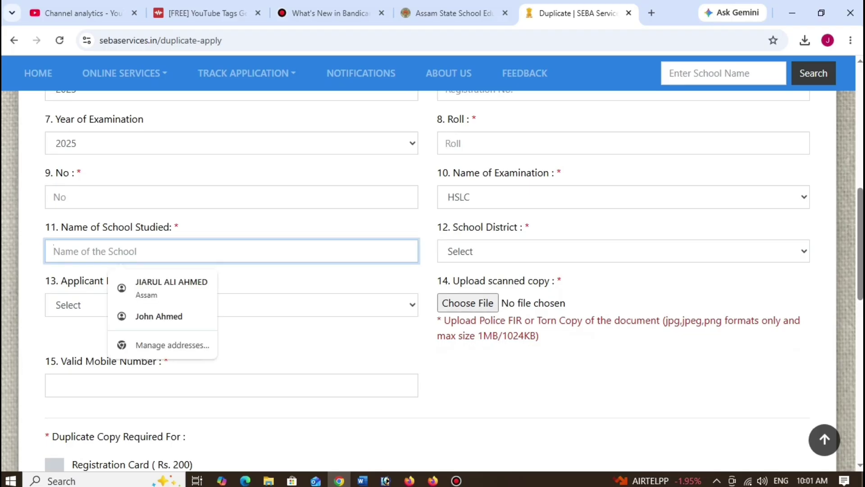
pyautogui.write('B')
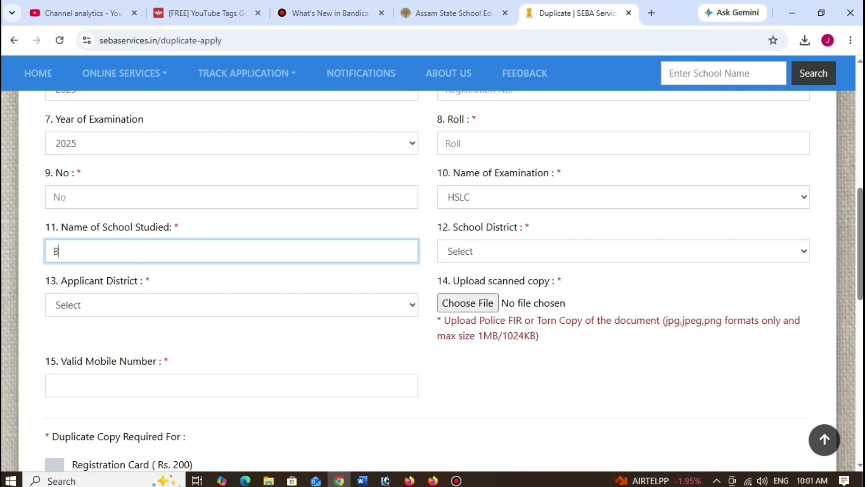
pyautogui.moveTo(61, 227); pyautogui.dragTo(179, 227)
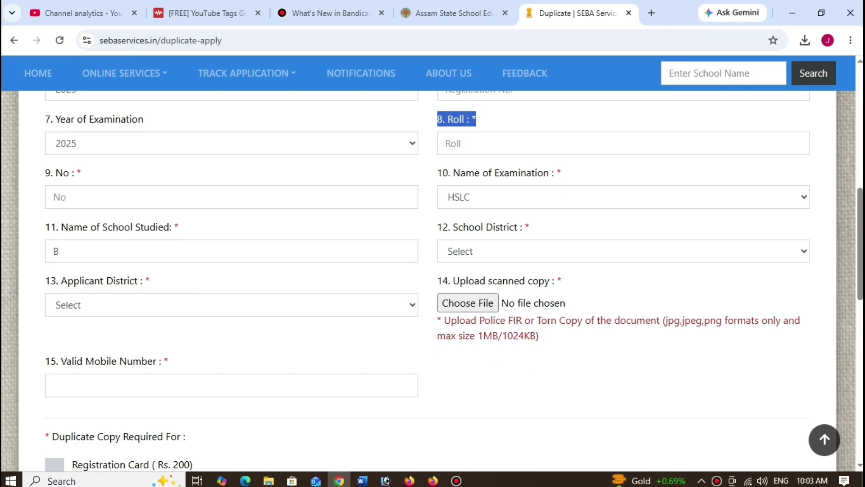
# Set the School District to Bongaigaon.
pyautogui.click(623, 251)
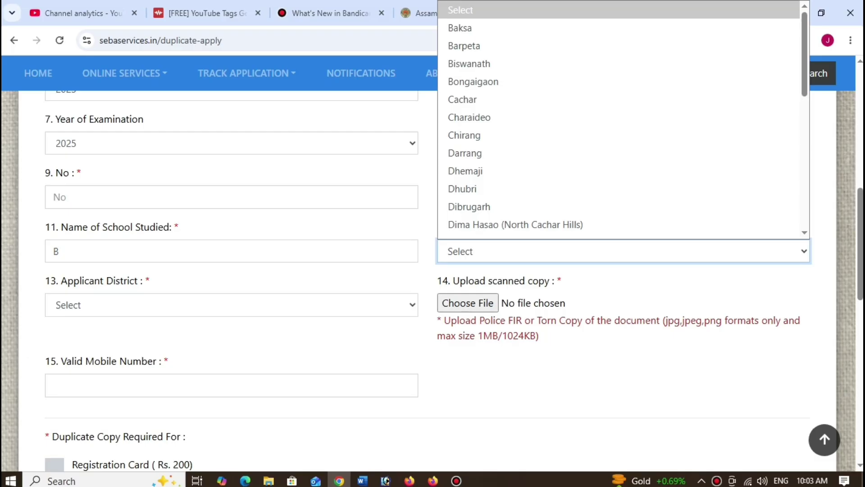
pyautogui.click(472, 81)
pyautogui.click(623, 251)
pyautogui.click(472, 82)
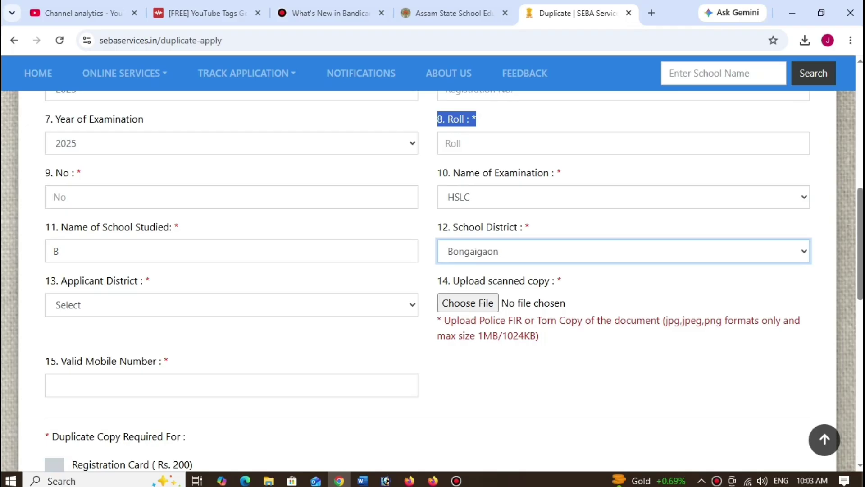
# Set both the School District and the Applicant District to Dhubri.
pyautogui.click(623, 251)
pyautogui.scroll(-7, 540, 176)
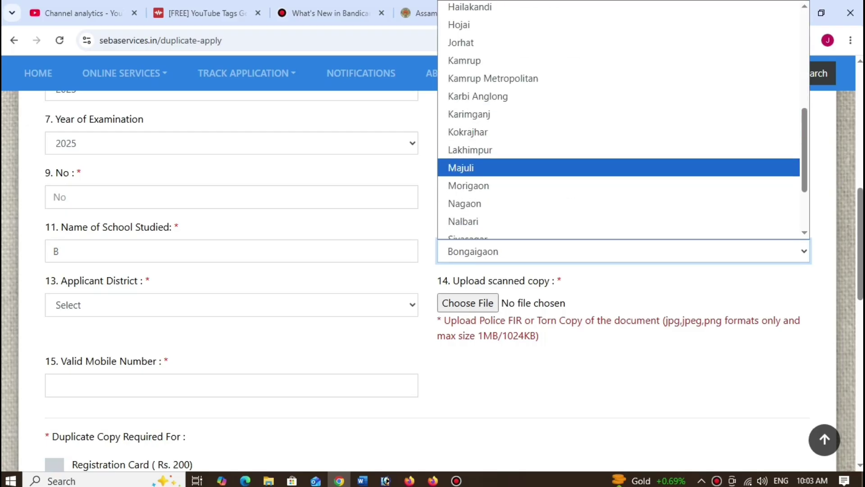
pyautogui.scroll(8, 541, 176)
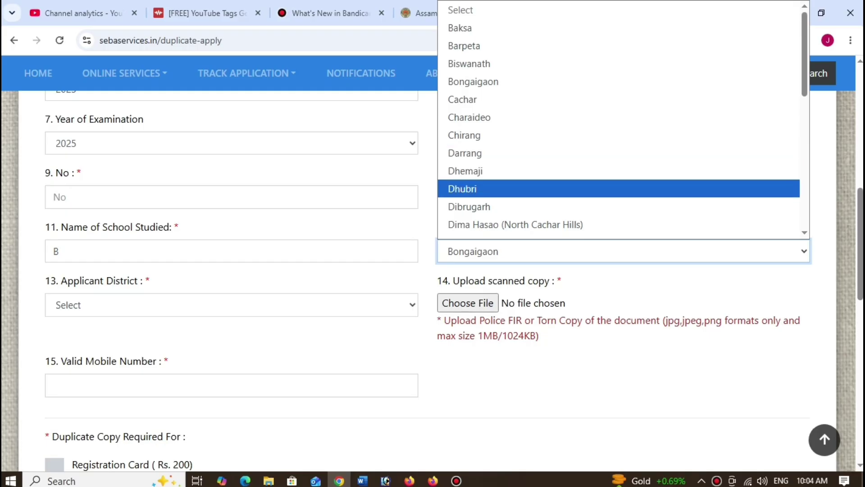
pyautogui.click(462, 188)
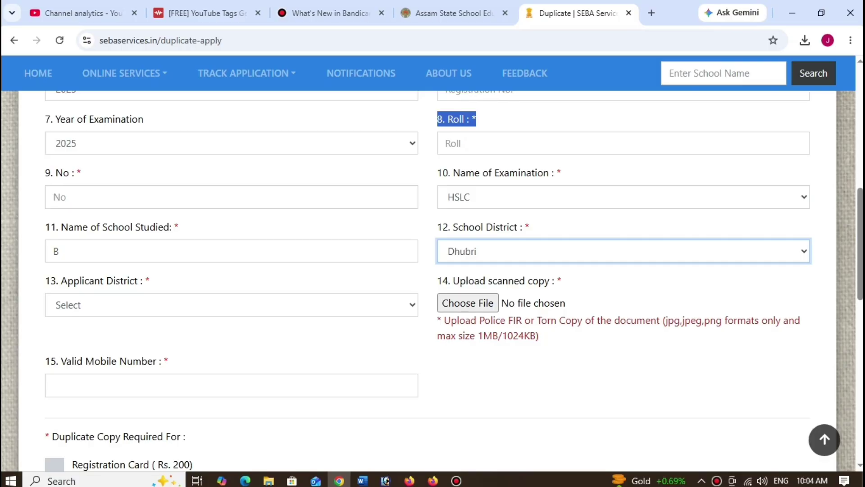
pyautogui.click(231, 305)
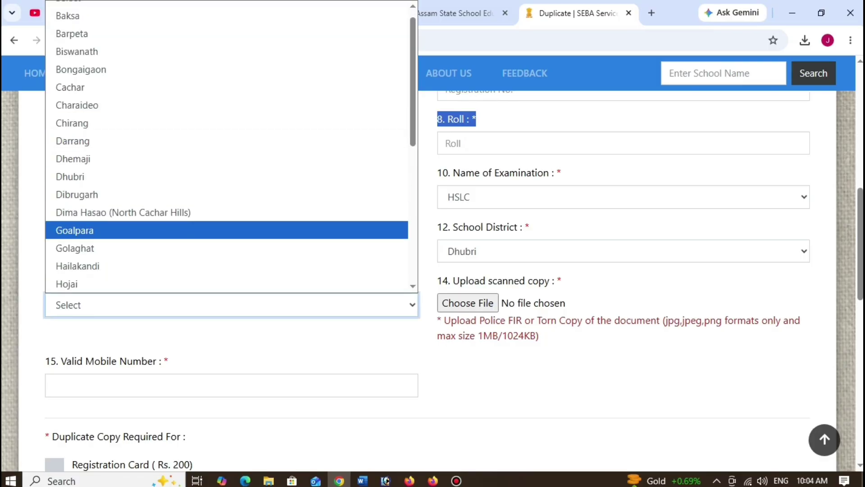
pyautogui.click(72, 177)
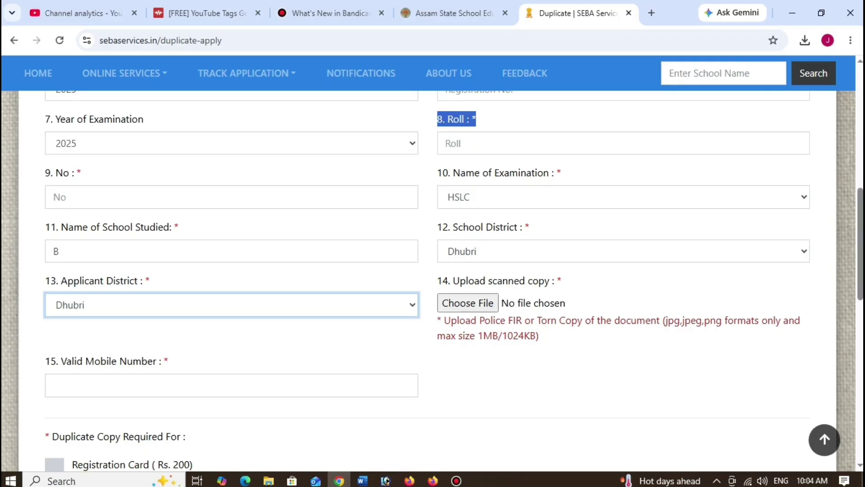
# Highlight the file format and size requirements given for the scanned copy upload.
pyautogui.scroll(-1, 433, 281)
pyautogui.moveTo(540, 271); pyautogui.dragTo(437, 256)
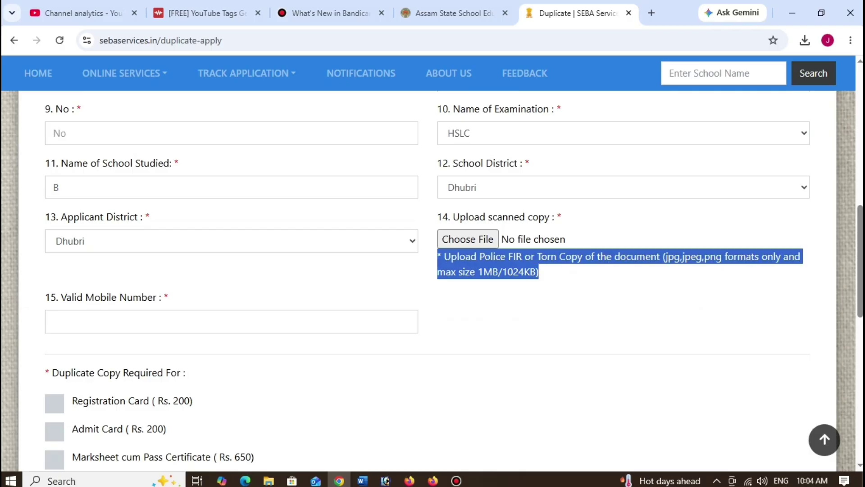
pyautogui.moveTo(540, 271); pyautogui.dragTo(437, 256)
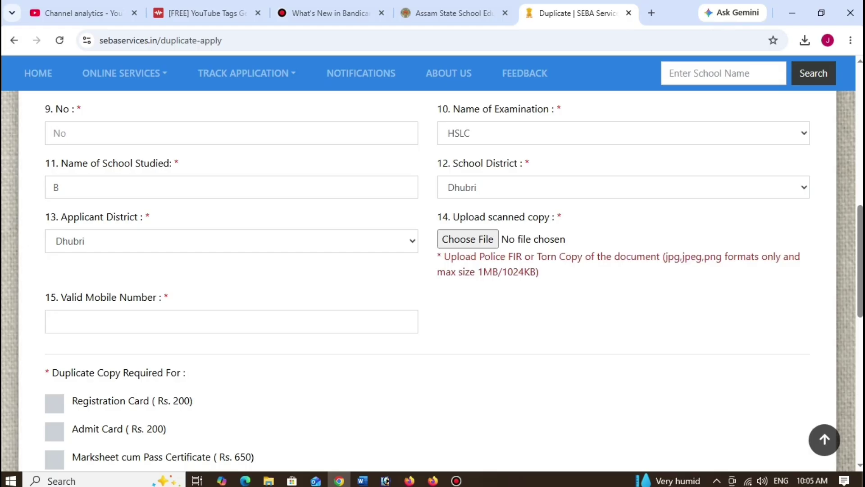
# Select the Registration Card (Rs. 200) as the duplicate copy required.
pyautogui.scroll(-3, 432, 280)
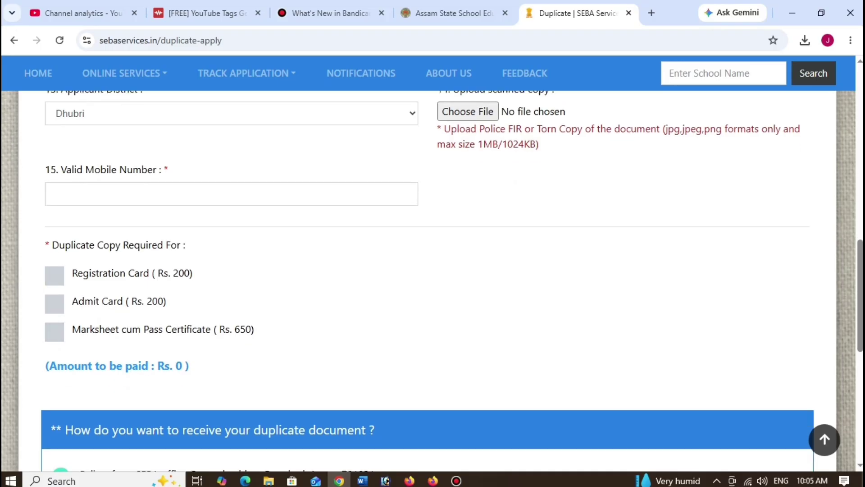
pyautogui.moveTo(193, 274); pyautogui.dragTo(65, 275)
pyautogui.click(54, 275)
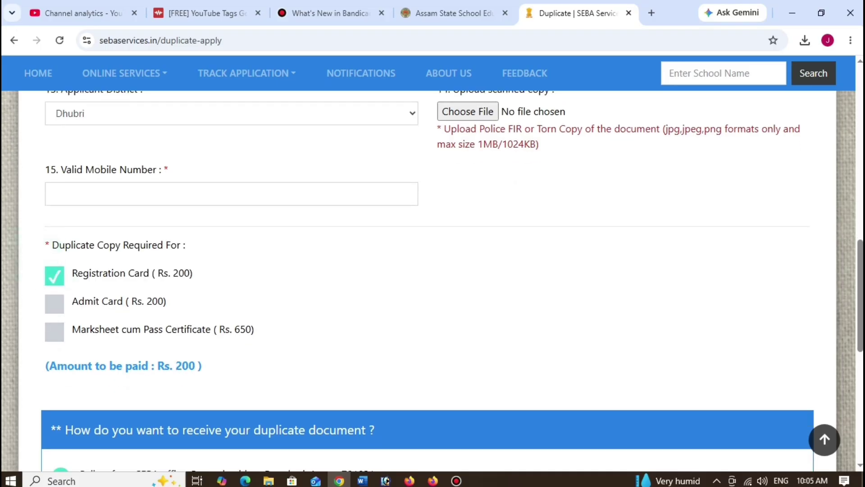
pyautogui.moveTo(166, 301); pyautogui.dragTo(71, 301)
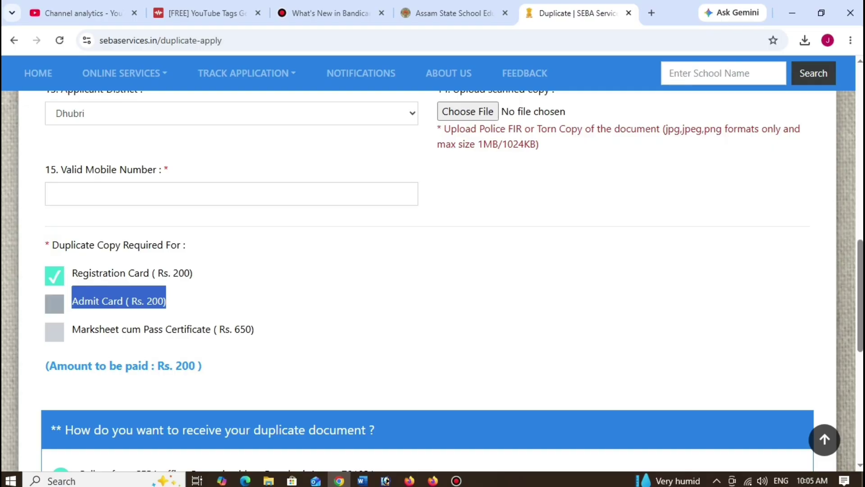
pyautogui.click(271, 316)
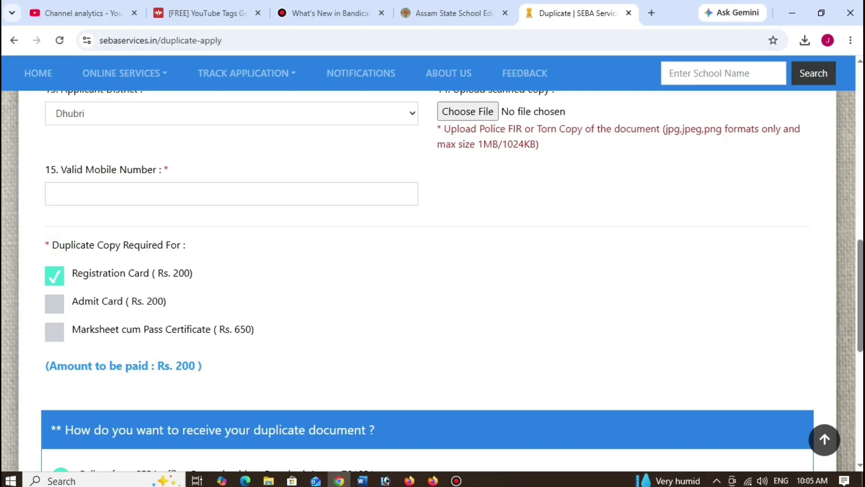
# Try adding the Admit Card and the Marksheet cum Pass Certificate to the requested duplicates, and remove both again.
pyautogui.scroll(-1, 428, 279)
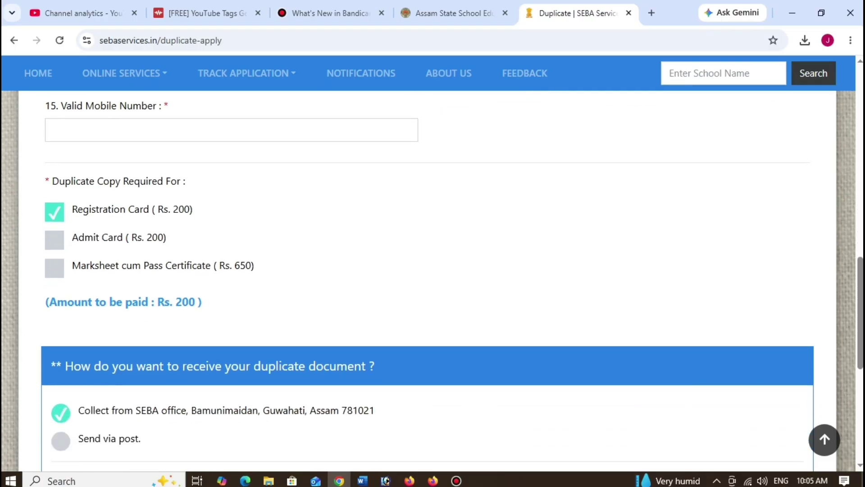
pyautogui.scroll(-2, 432, 281)
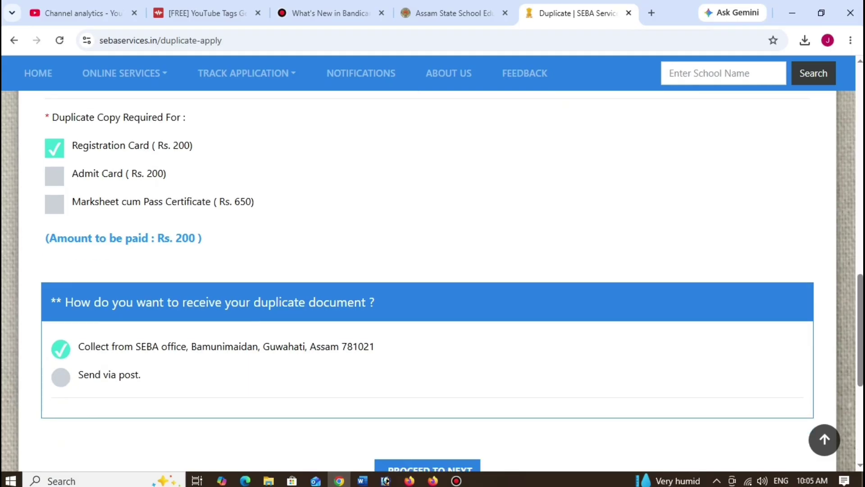
pyautogui.scroll(-2, 432, 281)
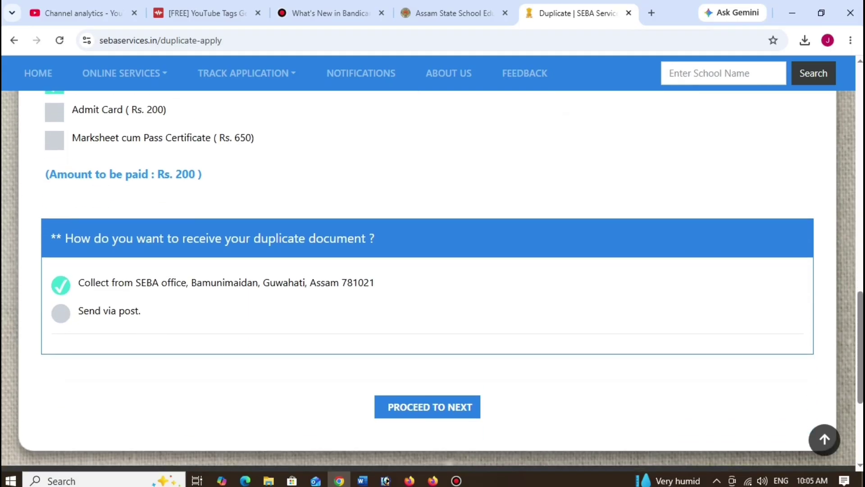
pyautogui.scroll(1, 432, 281)
pyautogui.click(54, 177)
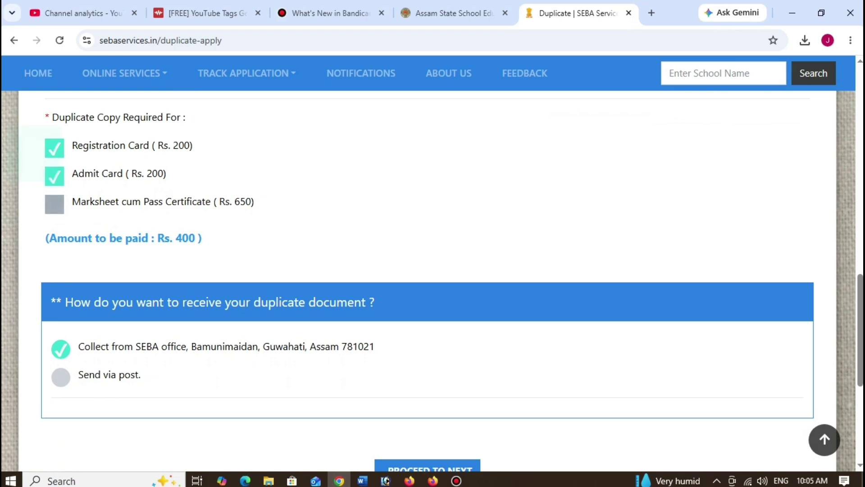
pyautogui.click(54, 204)
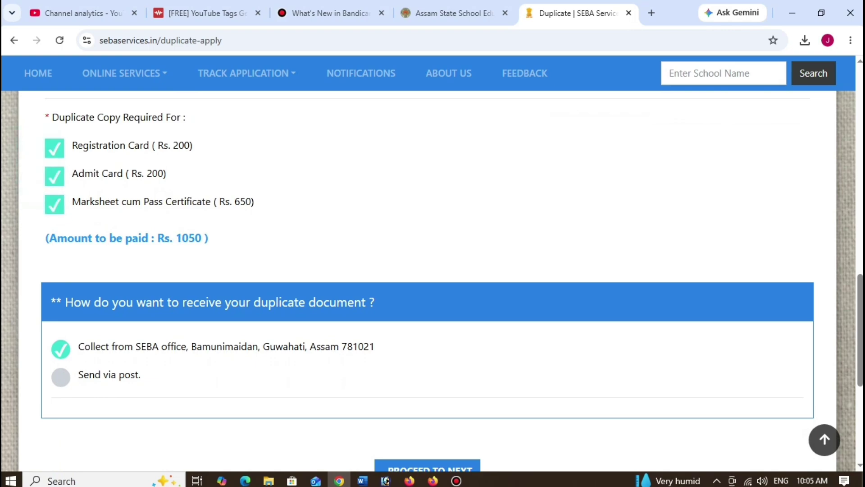
pyautogui.click(55, 176)
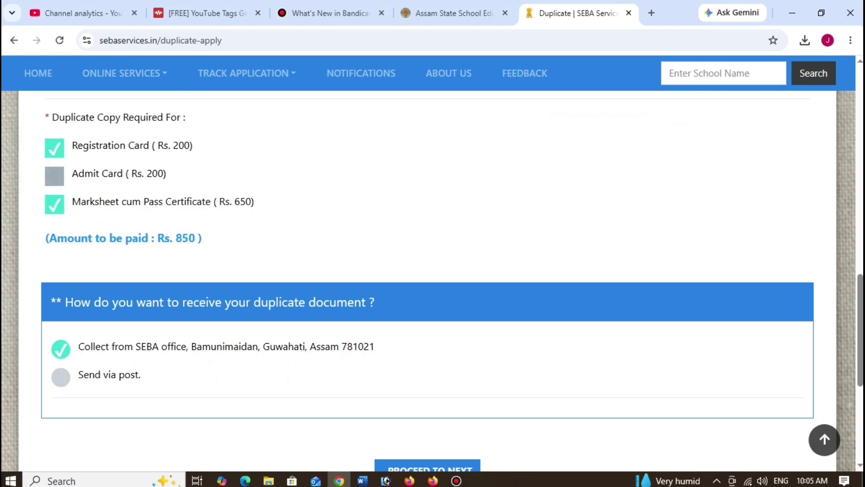
pyautogui.click(54, 204)
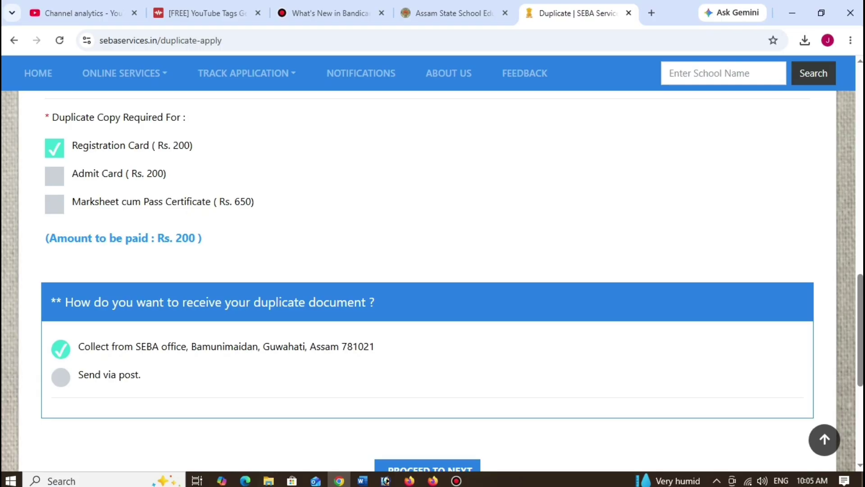
# Try the Send via post delivery option, look over its address fields, and switch back to collecting from the SEBA office.
pyautogui.click(61, 378)
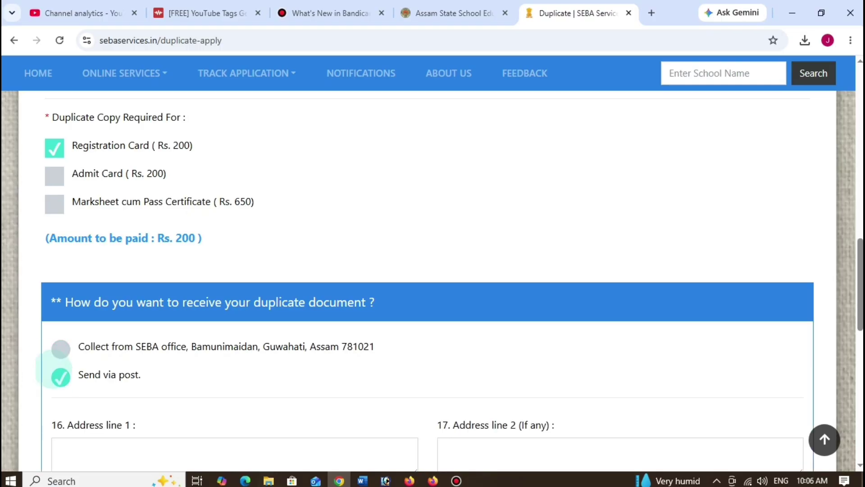
pyautogui.scroll(-10, 433, 279)
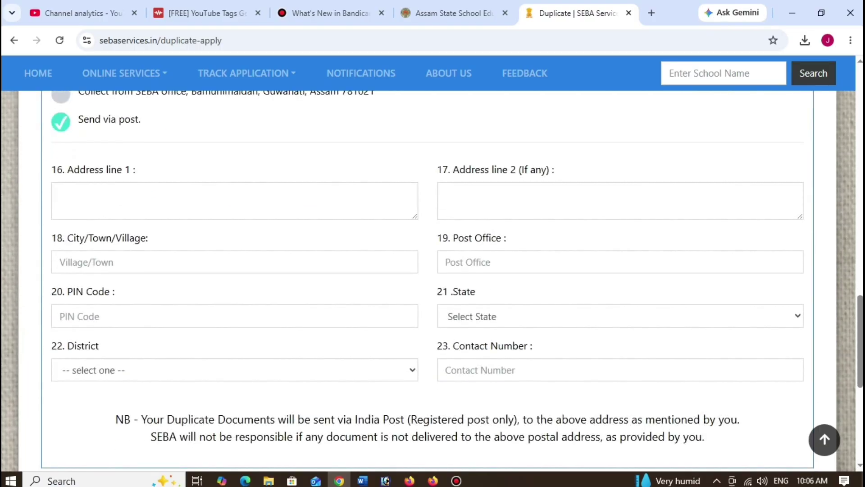
pyautogui.scroll(8, 432, 279)
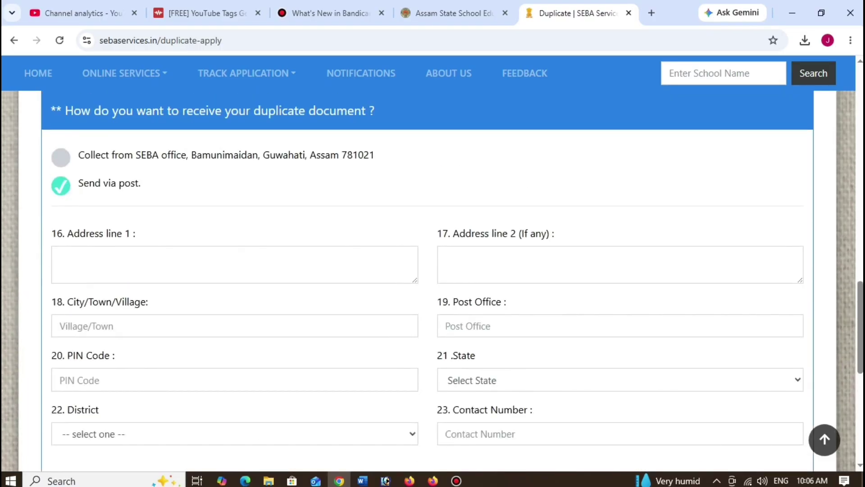
pyautogui.click(61, 285)
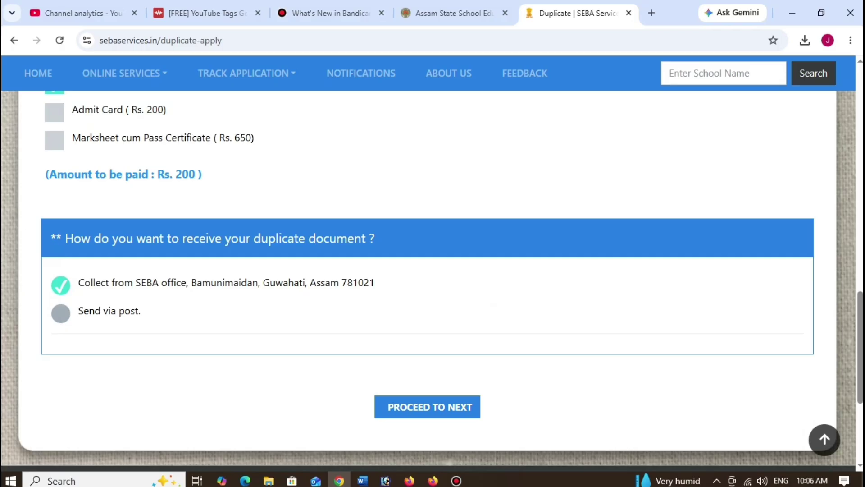
# Choose Send via post for receiving the duplicate document and place the cursor in Address line 1.
pyautogui.click(61, 313)
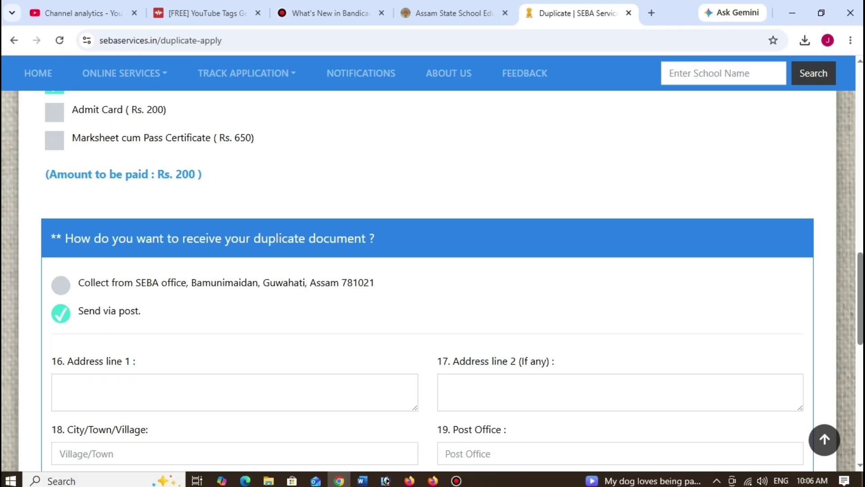
pyautogui.scroll(-4, 432, 280)
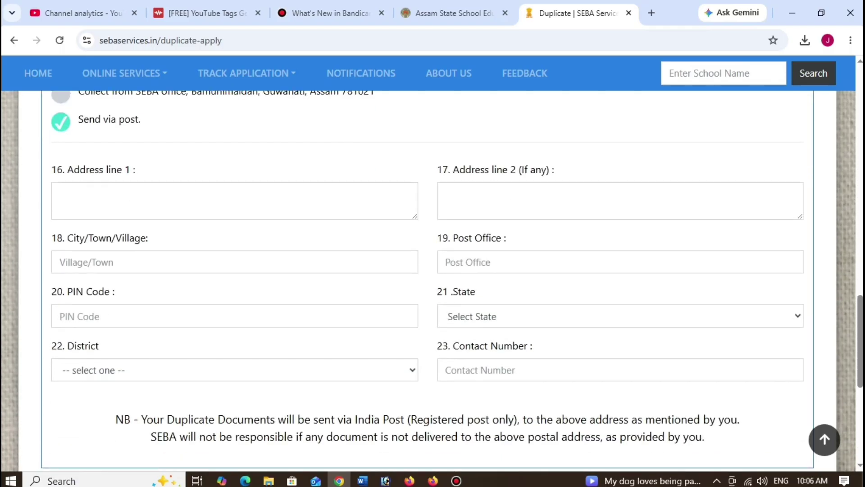
pyautogui.click(235, 200)
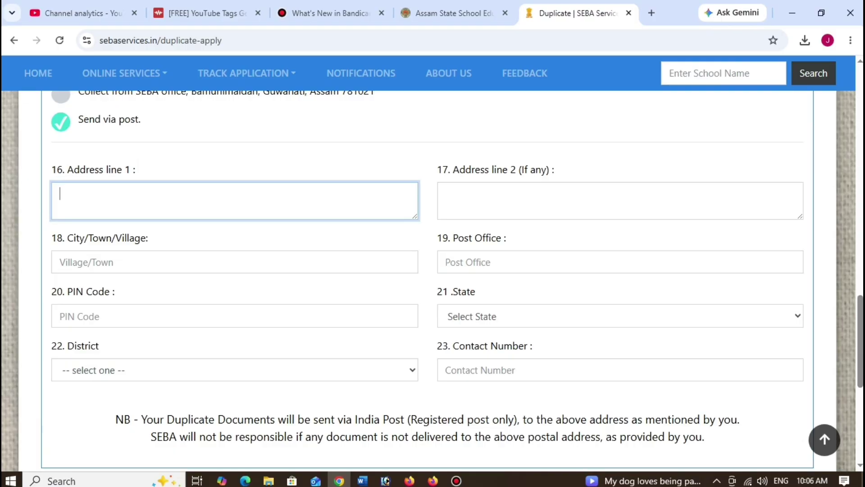
pyautogui.scroll(-2, 432, 270)
# Set the State to Assam and the District to Hojai in the postal delivery address.
pyautogui.click(620, 252)
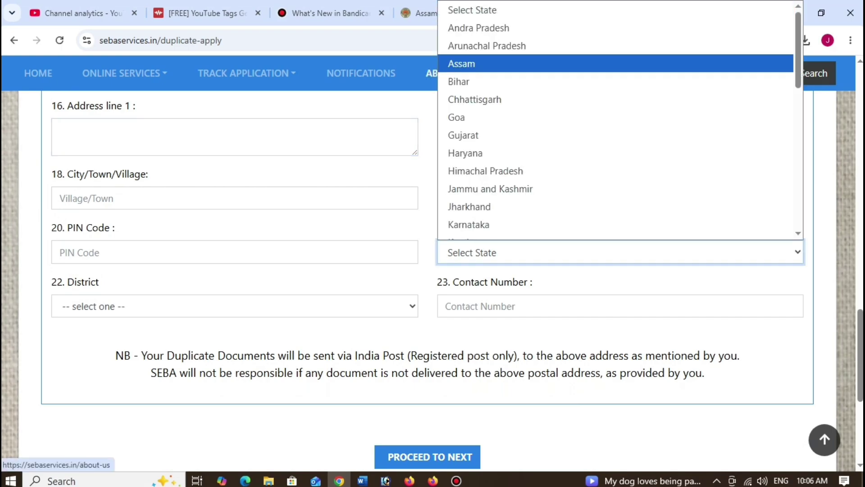
pyautogui.click(461, 63)
pyautogui.click(234, 306)
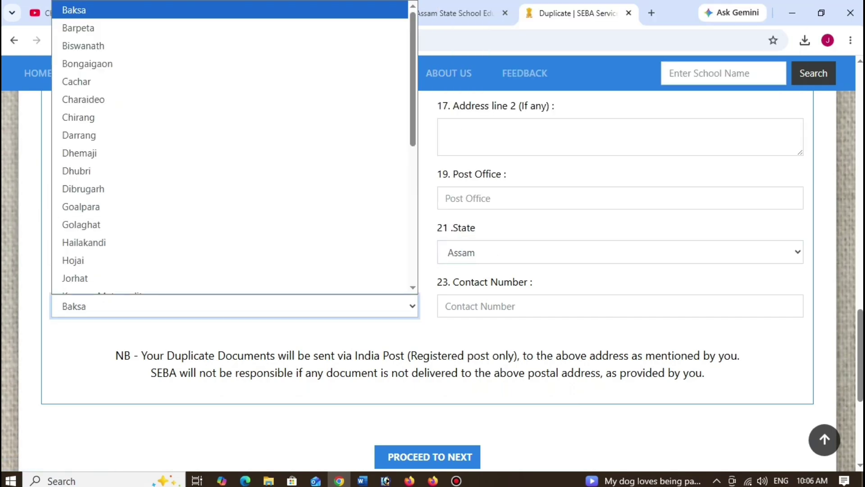
pyautogui.click(73, 260)
pyautogui.scroll(-2, 73, 260)
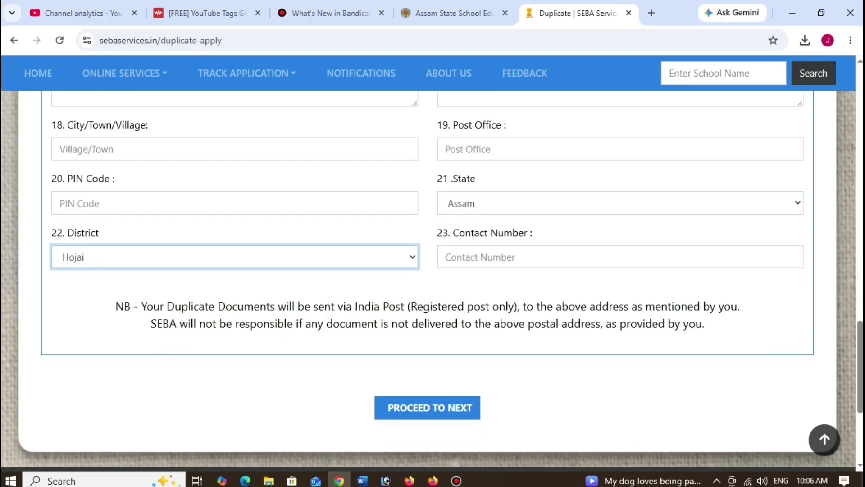
# Try to proceed to the next stage of the application and review the form for required fields left empty.
pyautogui.click(427, 392)
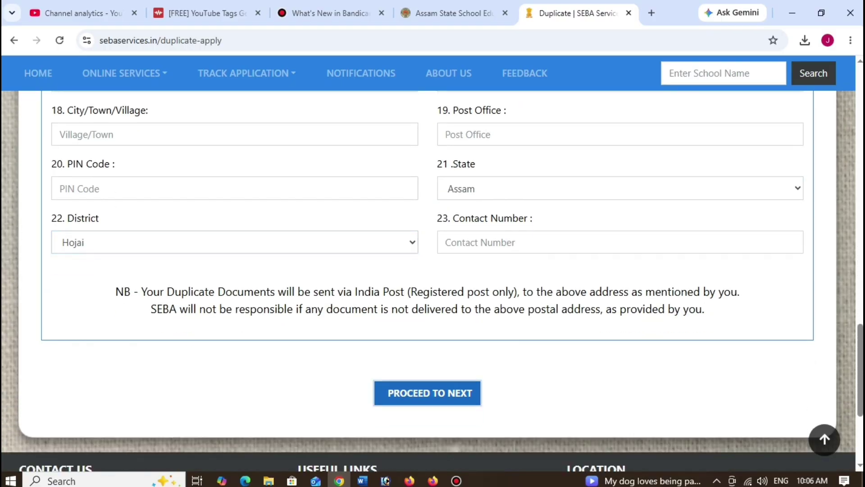
pyautogui.scroll(-15, 433, 281)
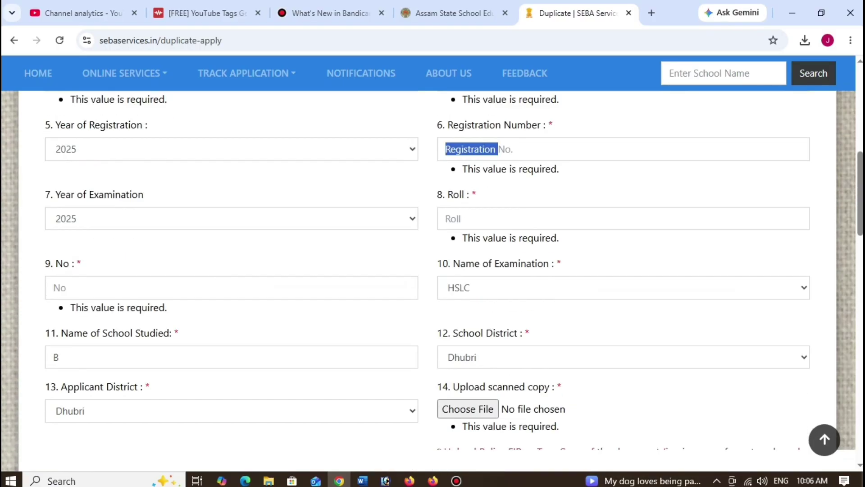
pyautogui.scroll(2, 432, 281)
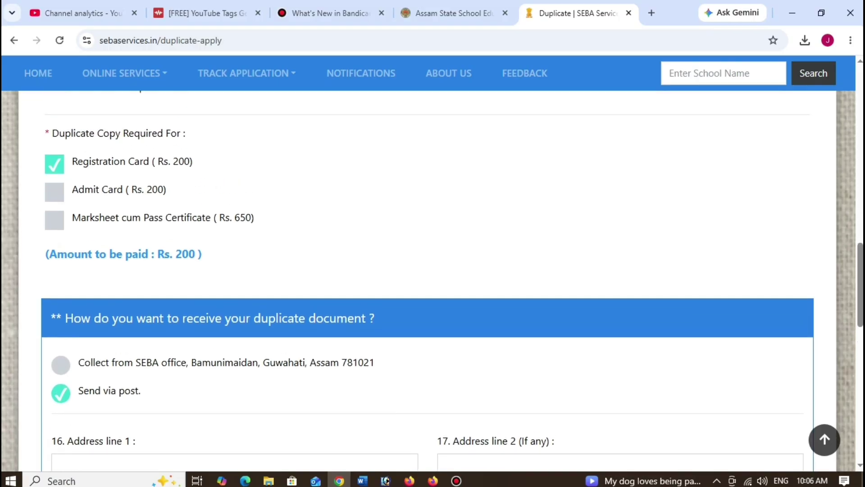
pyautogui.scroll(-4, 433, 281)
pyautogui.scroll(-1, 432, 281)
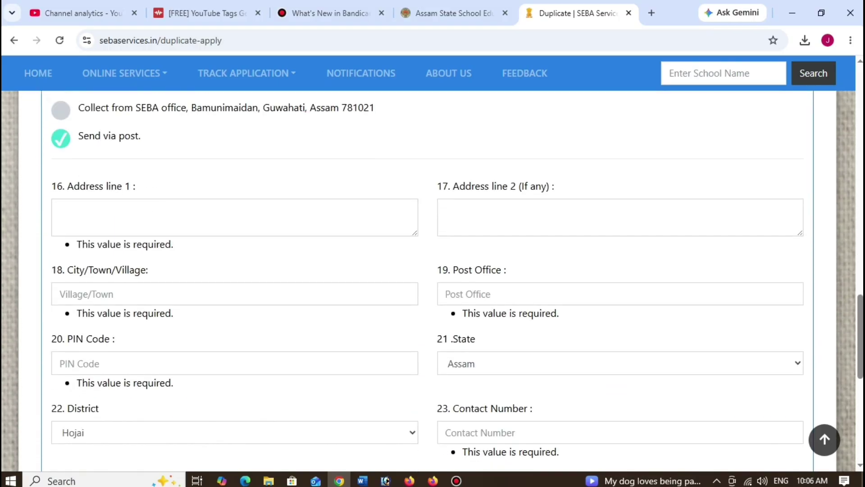
pyautogui.scroll(-4, 432, 281)
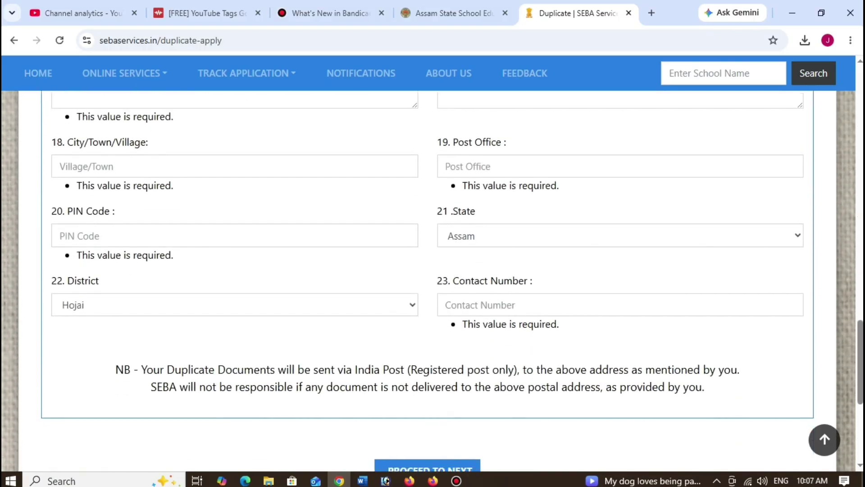